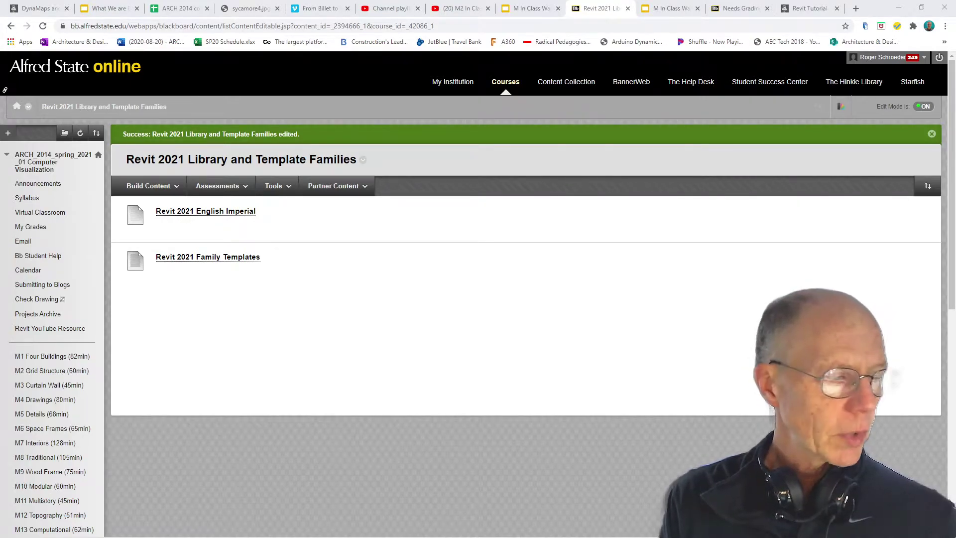
- Open the Revit 2021 English Imperial item in Blackboard, cancelling the duplicate zip save
left_click(218, 185)
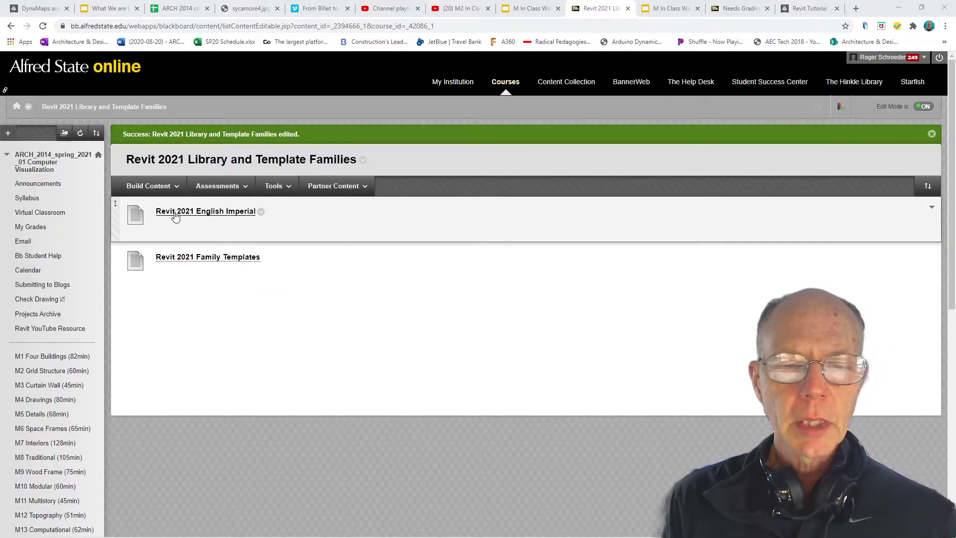
left_click(176, 212)
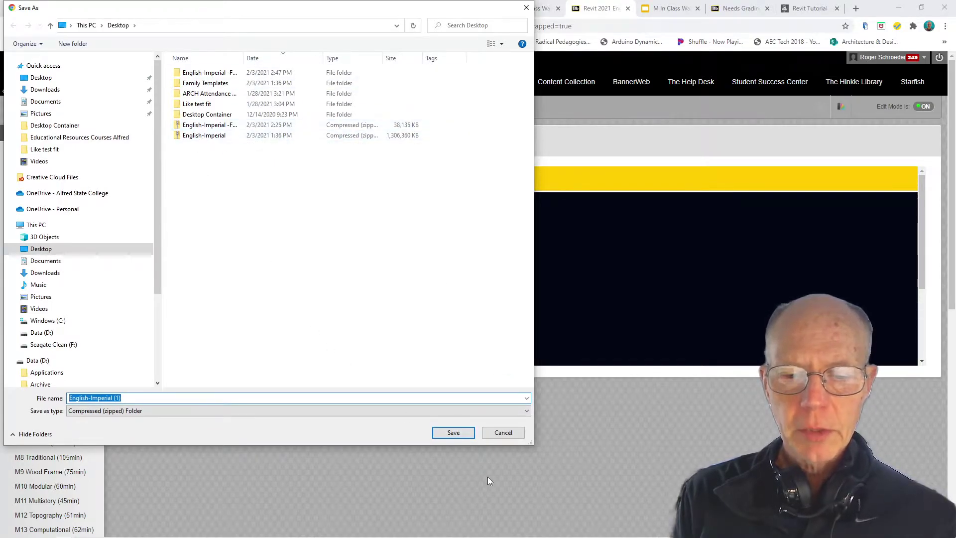
left_click(503, 432)
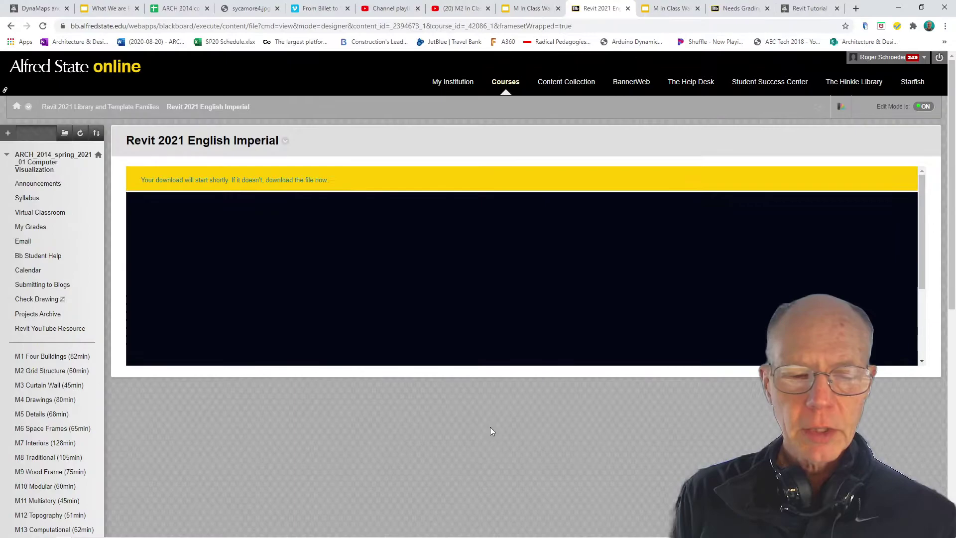
mouse_move(9, 532)
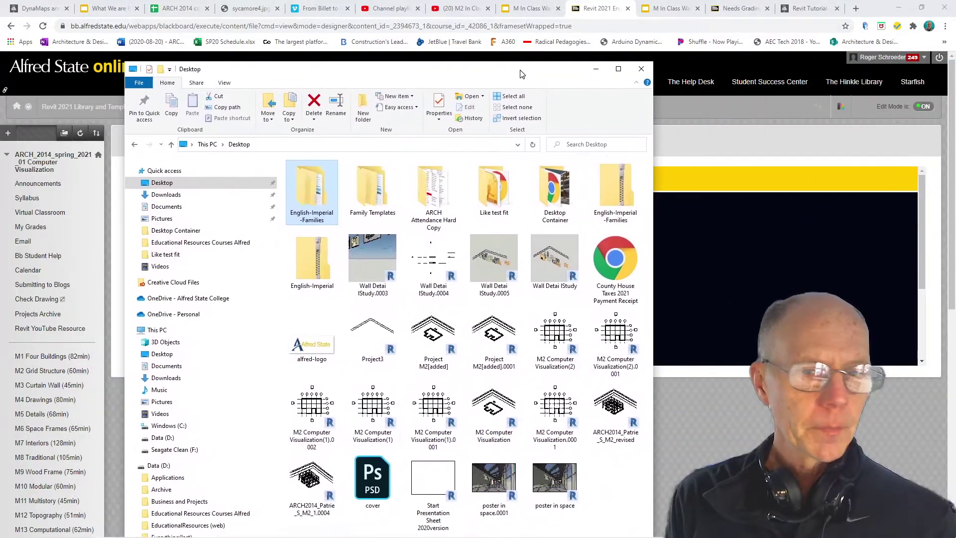
- Extract all 4,329 items of the English-Imperial zip into a Desktop English-Imperial folder
left_click(308, 271)
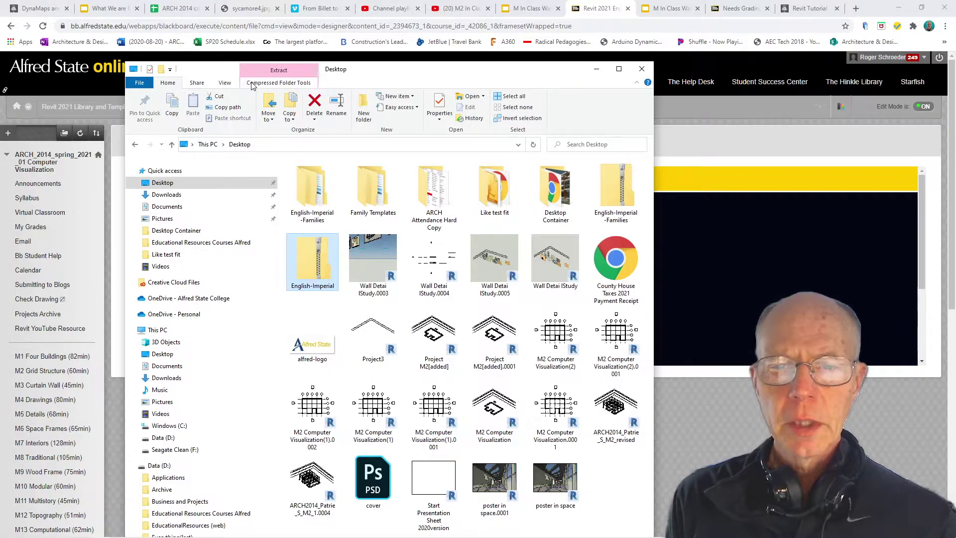
left_click(279, 84)
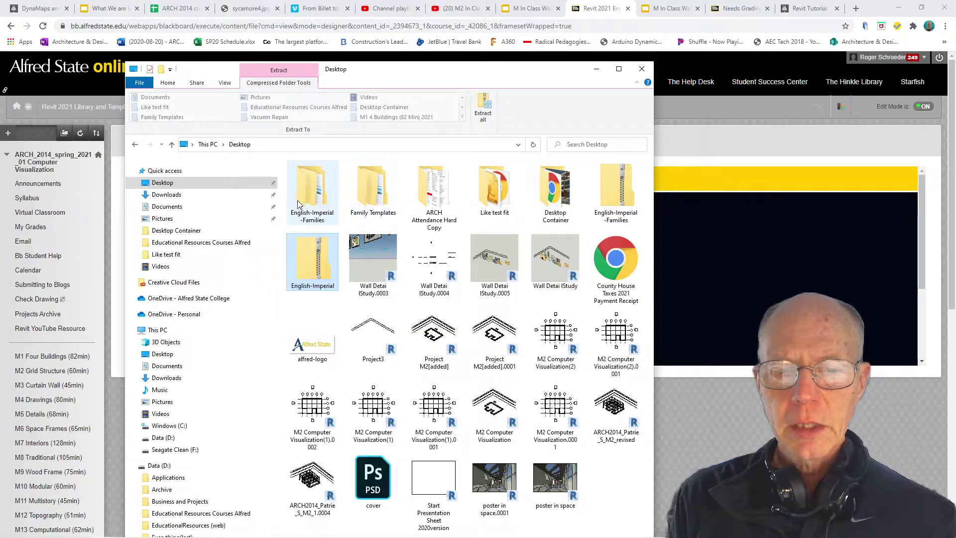
left_click(483, 109)
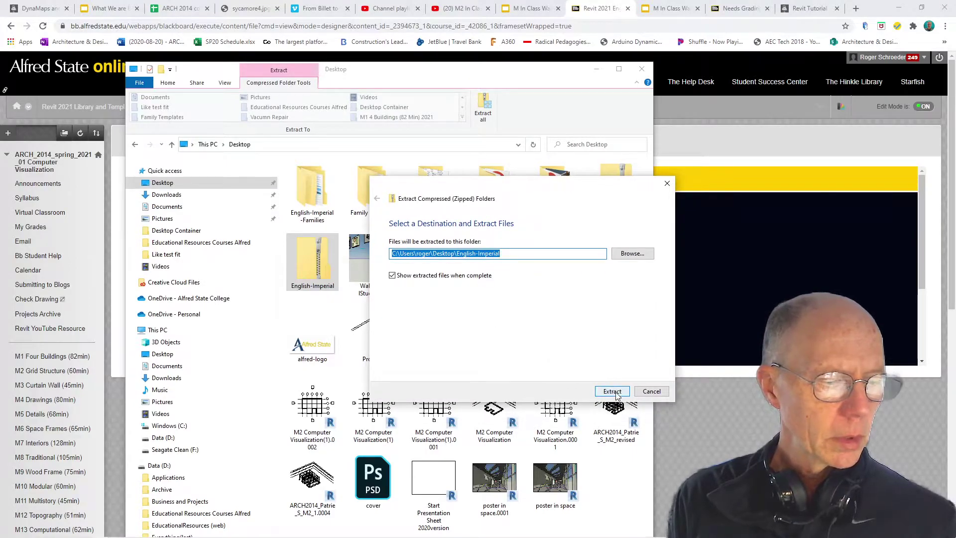
left_click(613, 391)
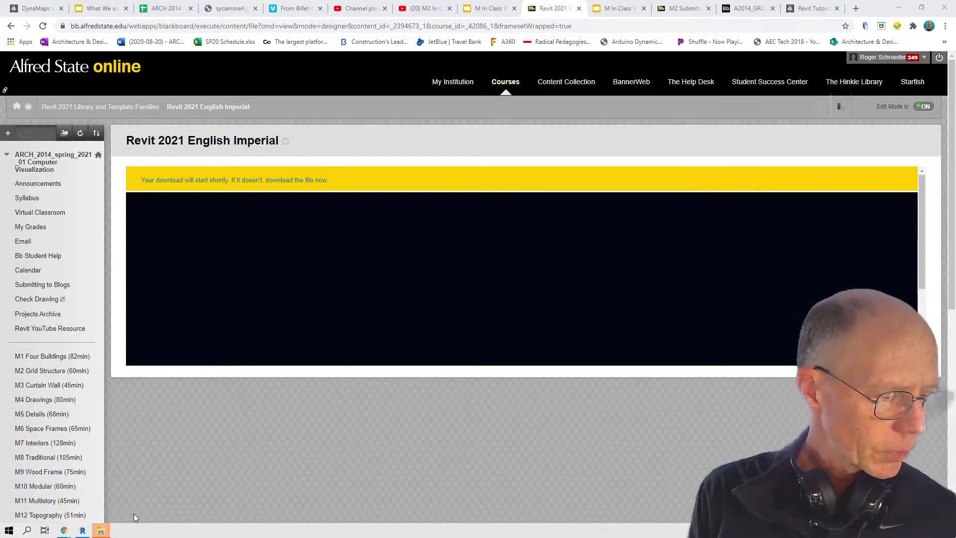
- In Revit's Load Family dialog, browse to Desktop > English-Imperial > English-Imperial
left_click(82, 530)
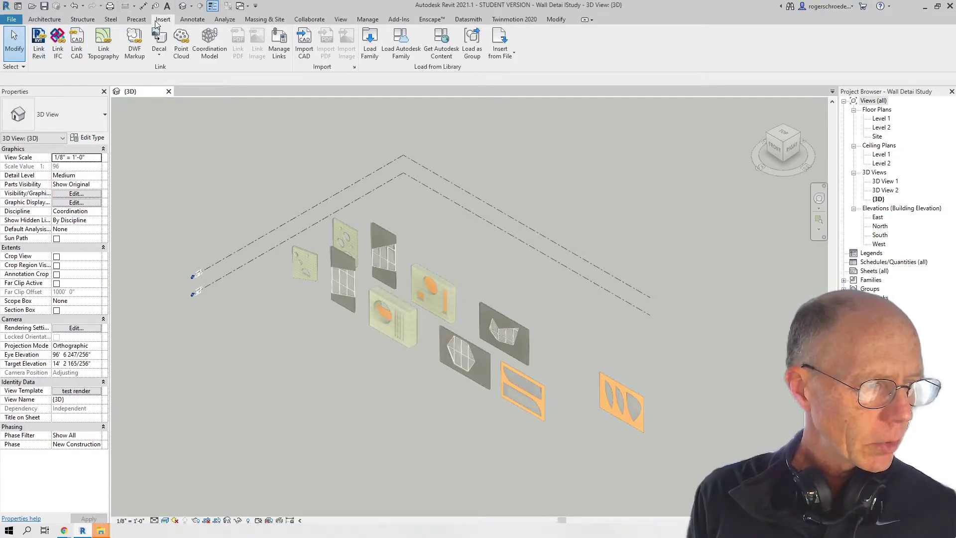
left_click(363, 54)
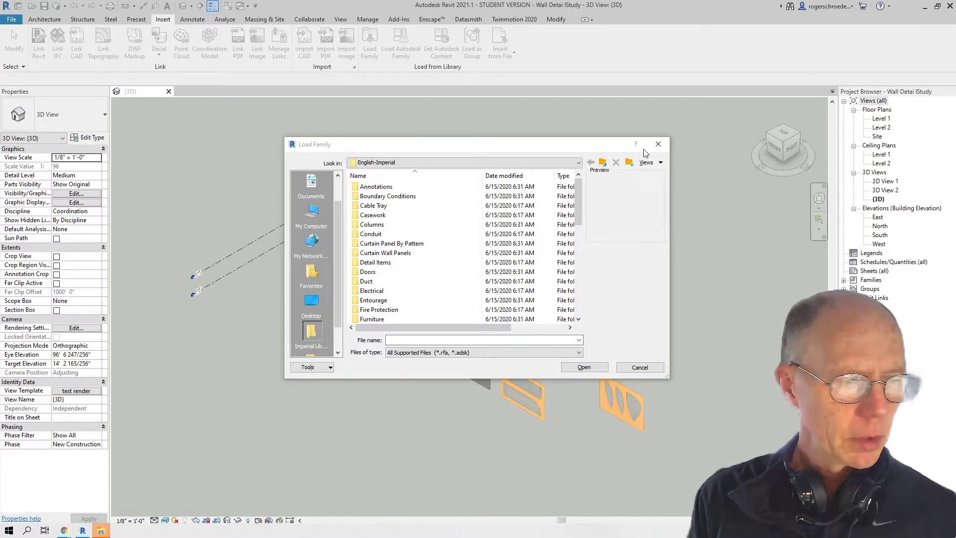
left_click(557, 163)
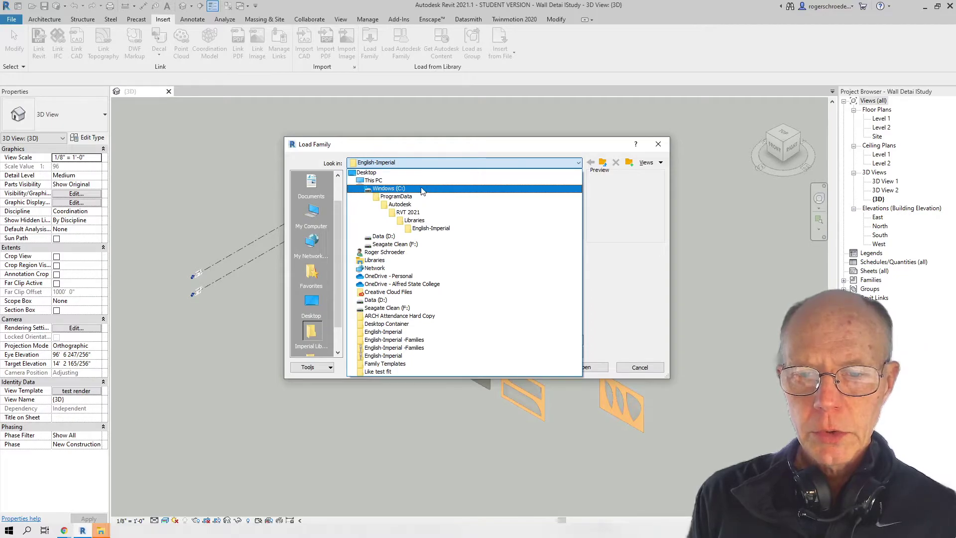
left_click(377, 181)
double_click(369, 207)
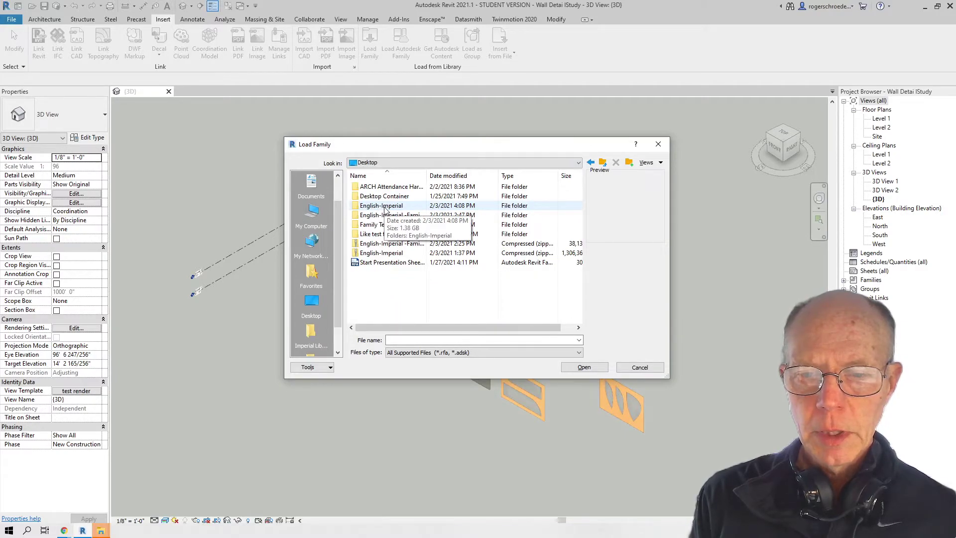
double_click(383, 206)
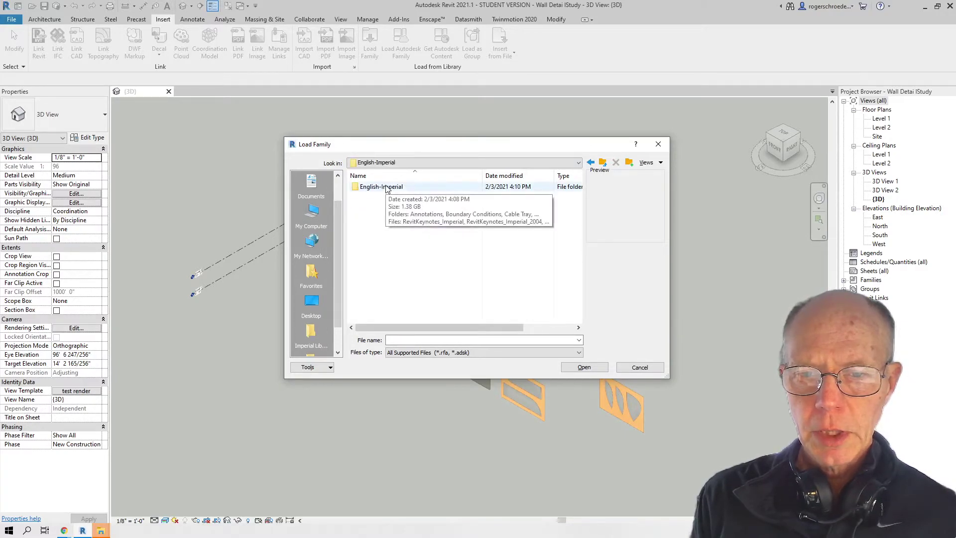
double_click(387, 188)
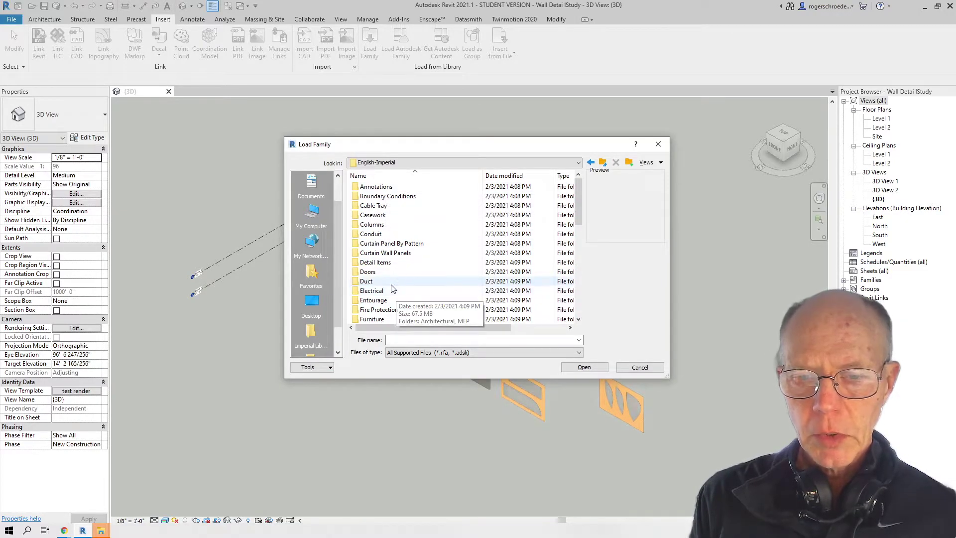
- Load the Curtain Wall-Awning family from the library's Windows folder
scroll(397, 296, "down", 6)
scroll(378, 297, "down", 4)
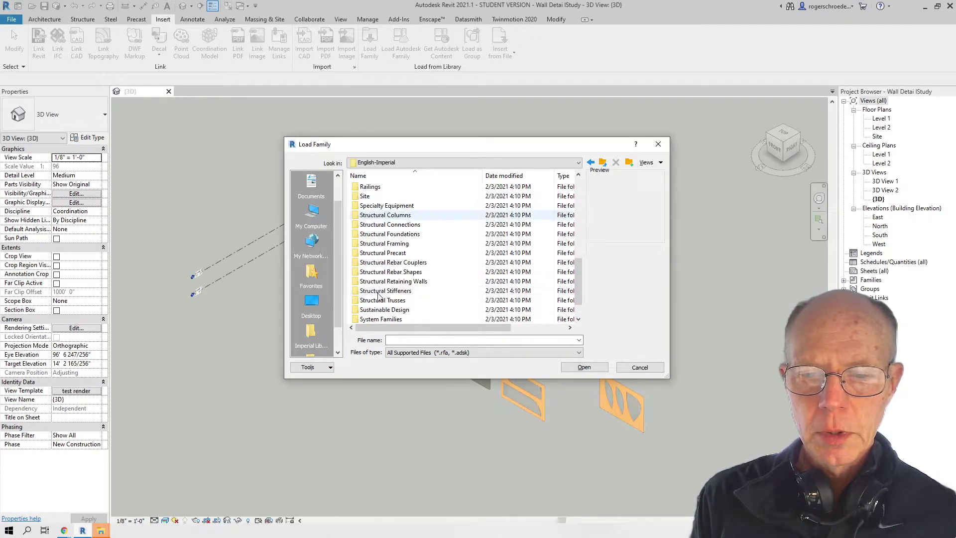
left_click(374, 309)
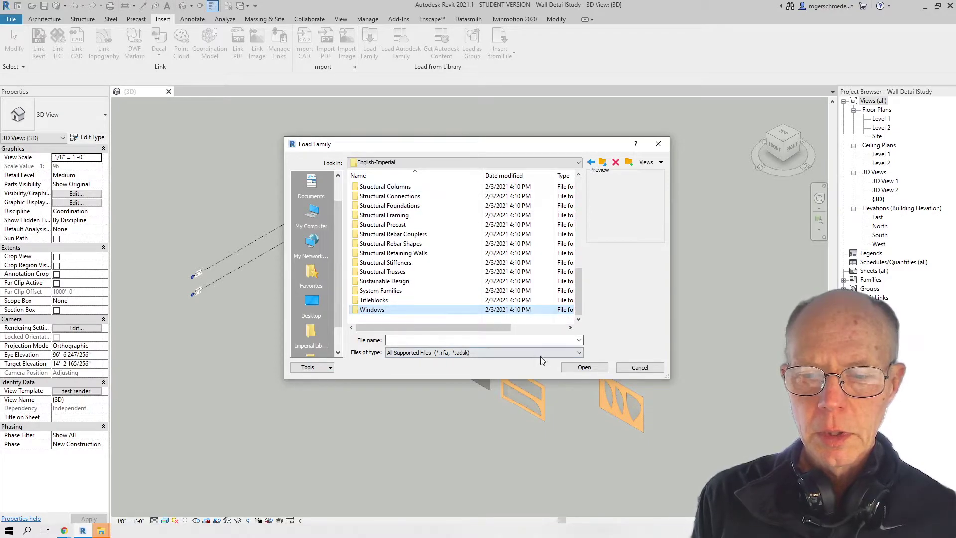
left_click(580, 367)
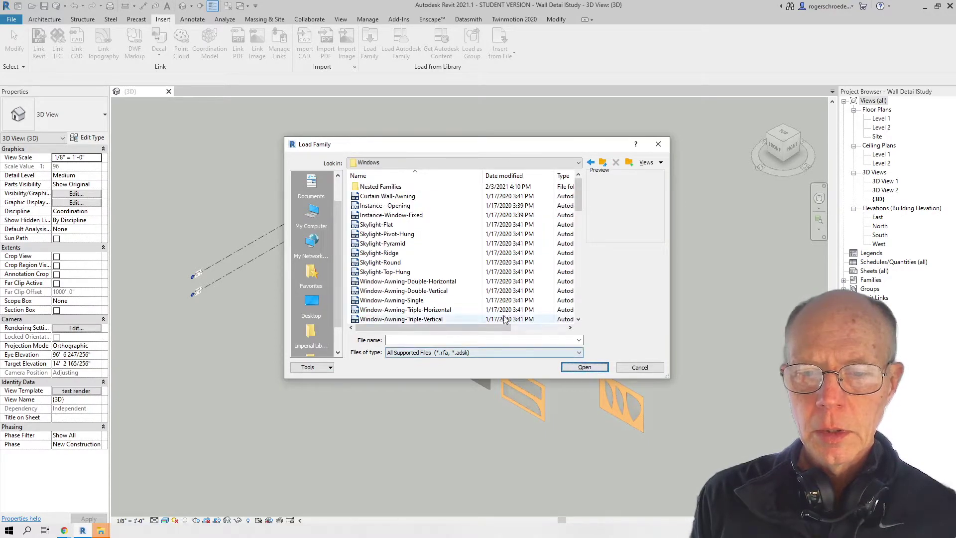
left_click(393, 196)
left_click(587, 373)
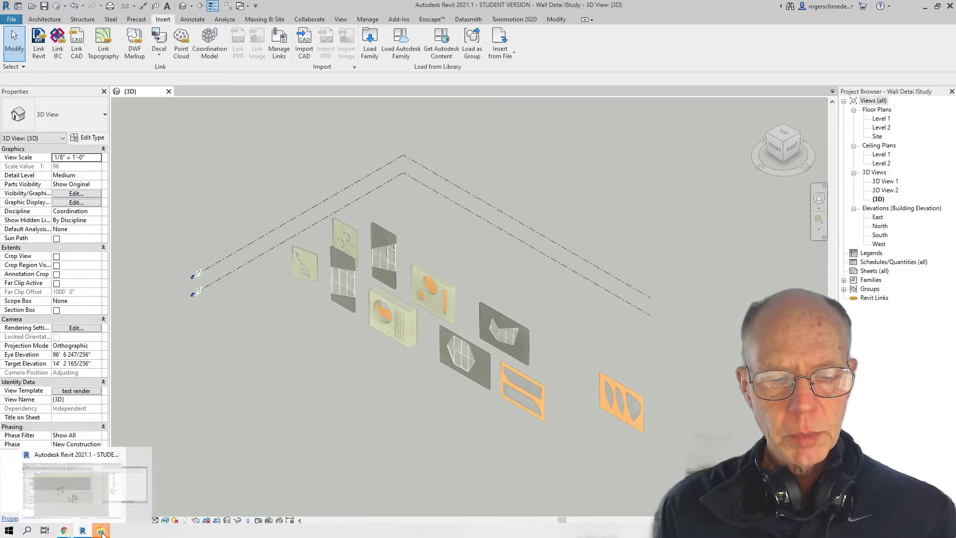
- Bring the English-Imperial folder window forward and open the Windows (C:) drive from This PC
mouse_move(101, 530)
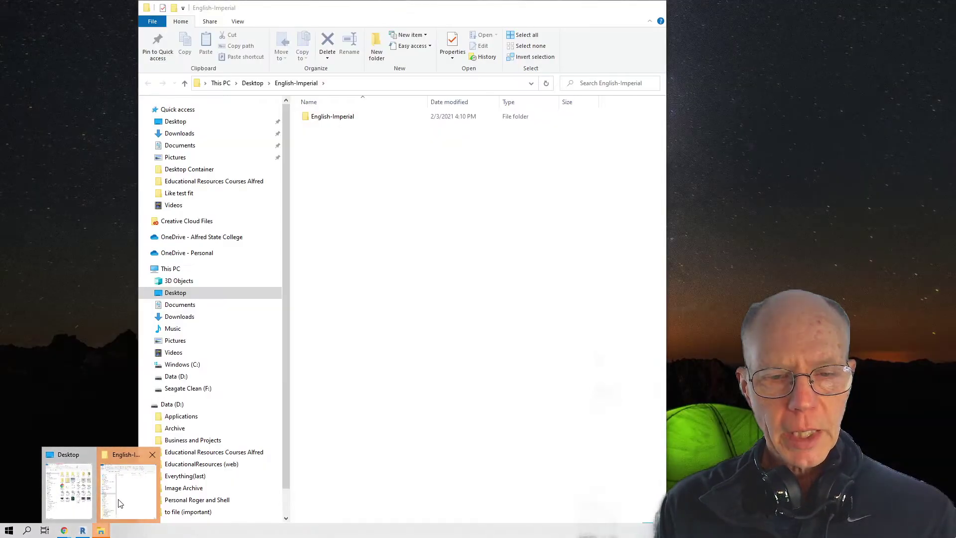
left_click(116, 499)
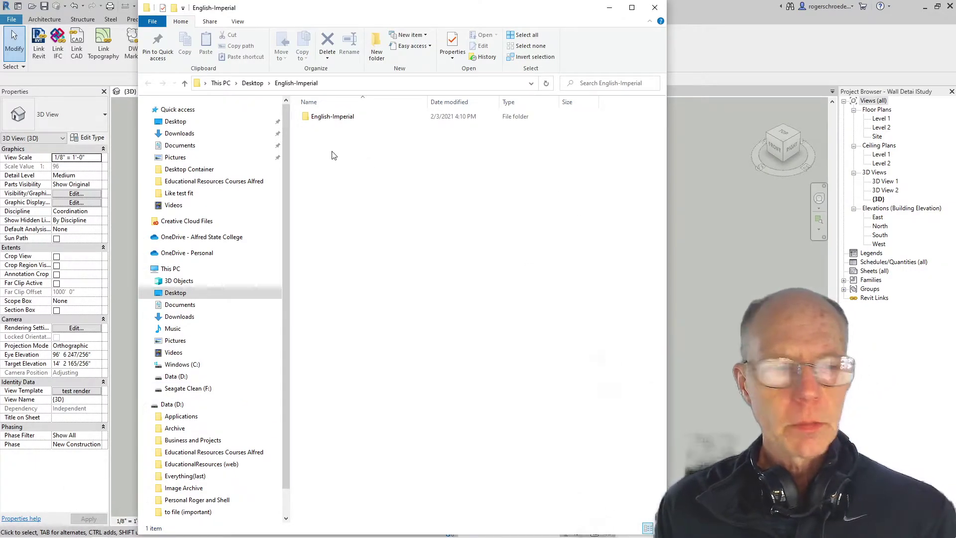
left_click(185, 270)
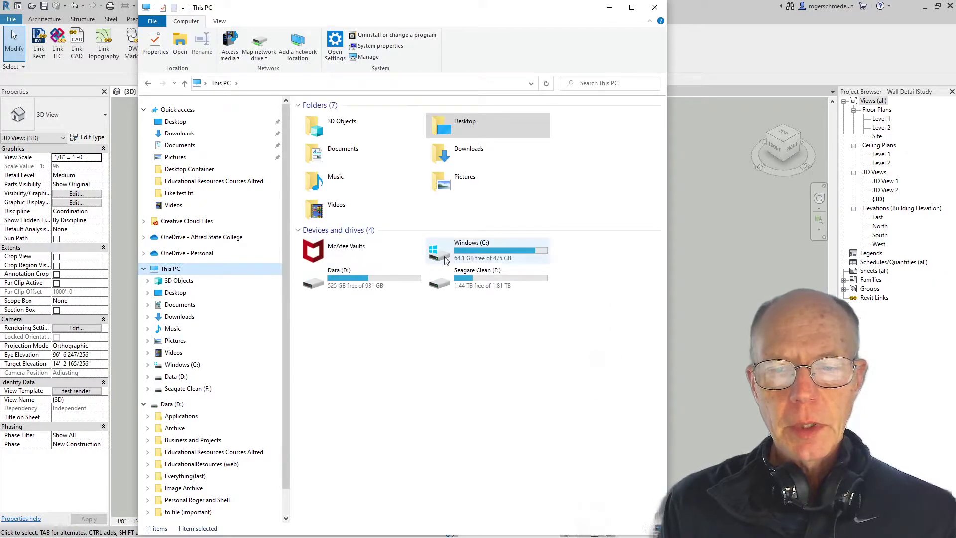
left_click(477, 249)
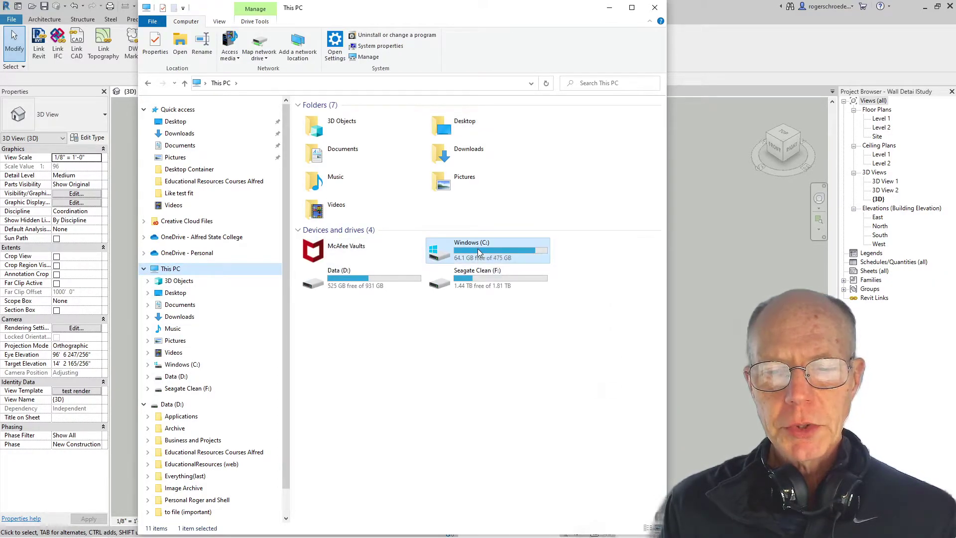
double_click(435, 262)
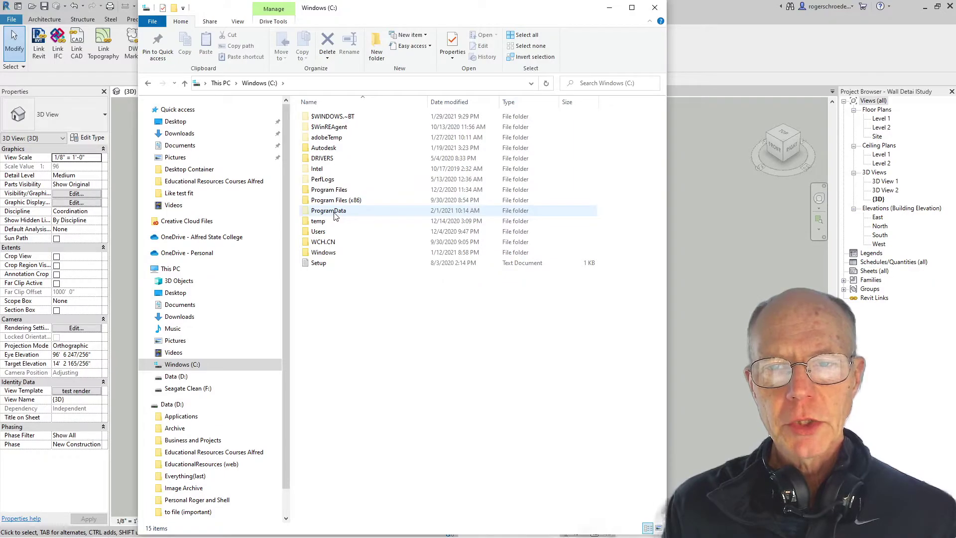
- Toggle Hidden items off and back on so ProgramData appears
left_click(237, 23)
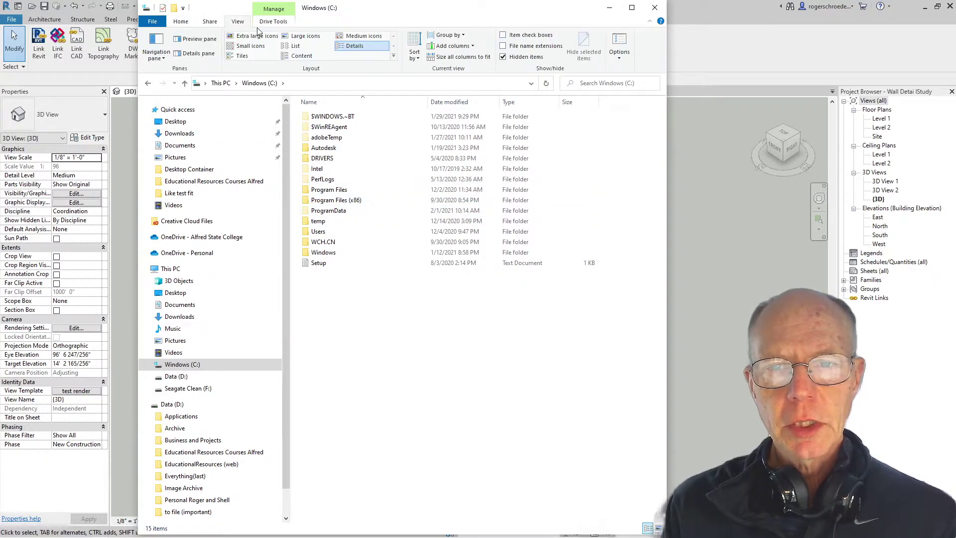
left_click(502, 57)
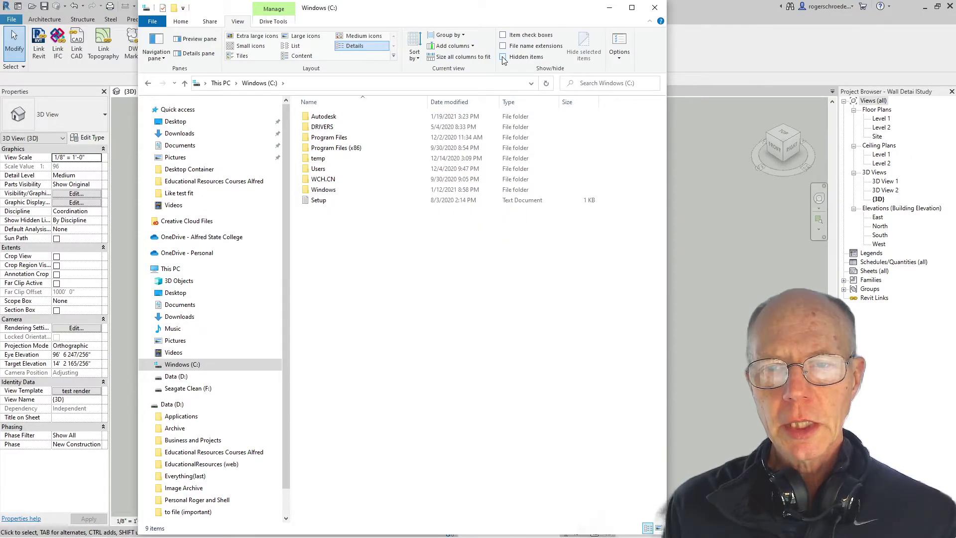
left_click(502, 58)
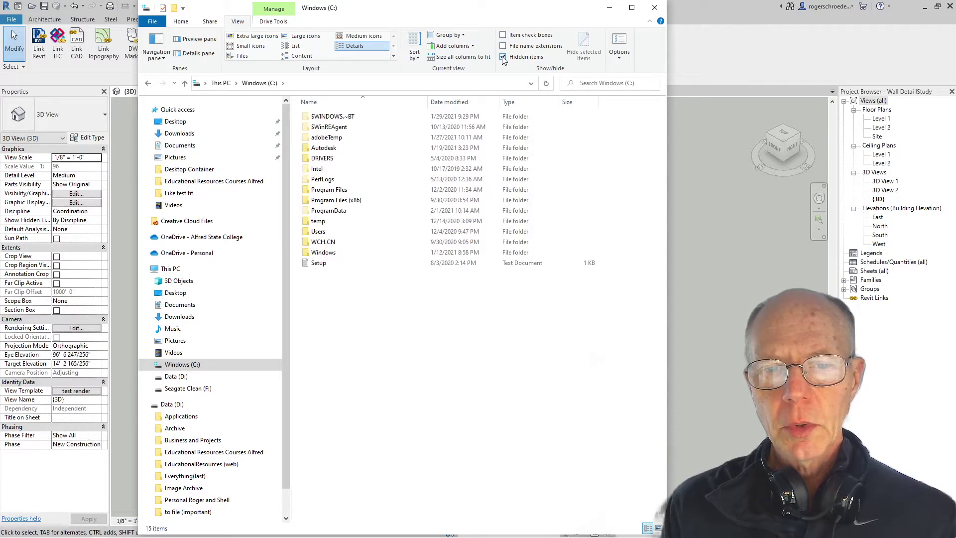
- Browse into ProgramData\Autodesk\RVT 2021\Libraries
double_click(326, 212)
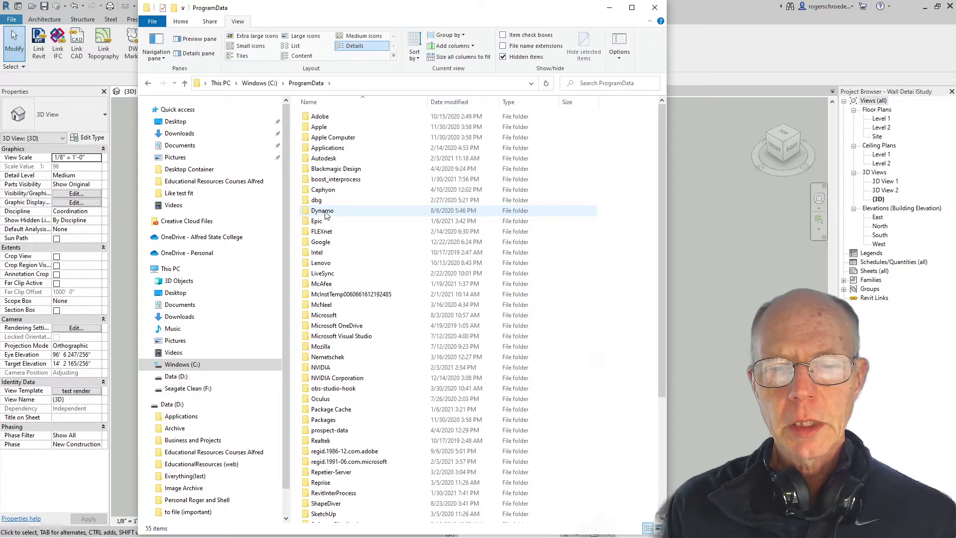
double_click(324, 159)
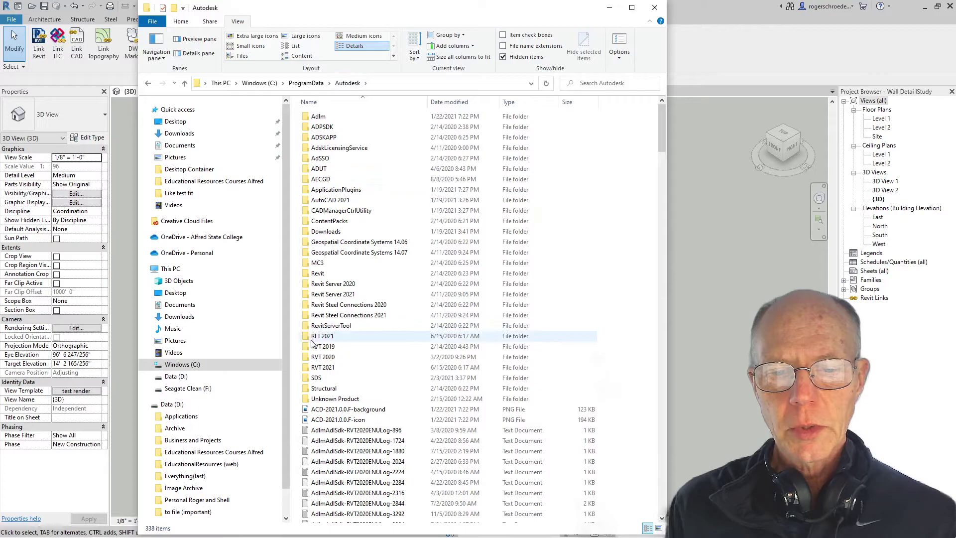
double_click(322, 372)
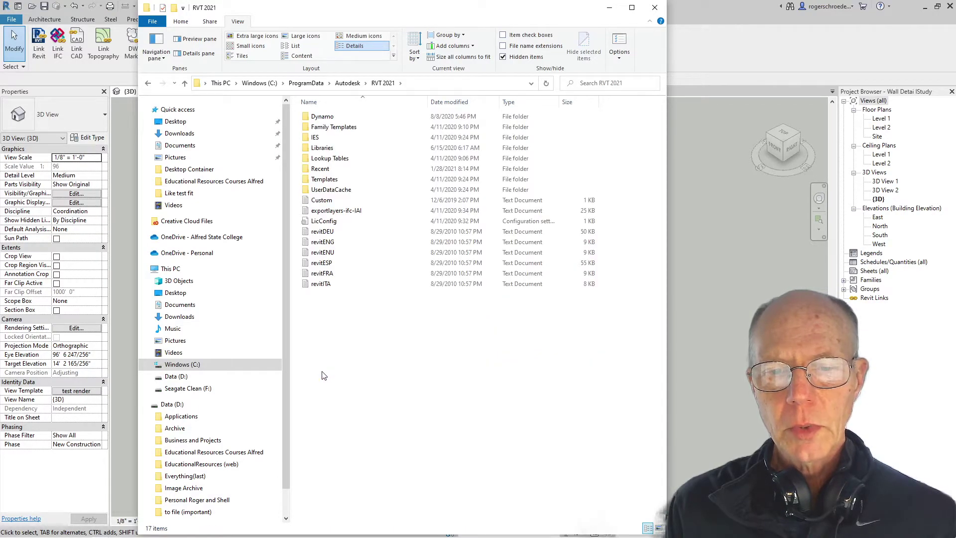
left_click(323, 151)
double_click(323, 151)
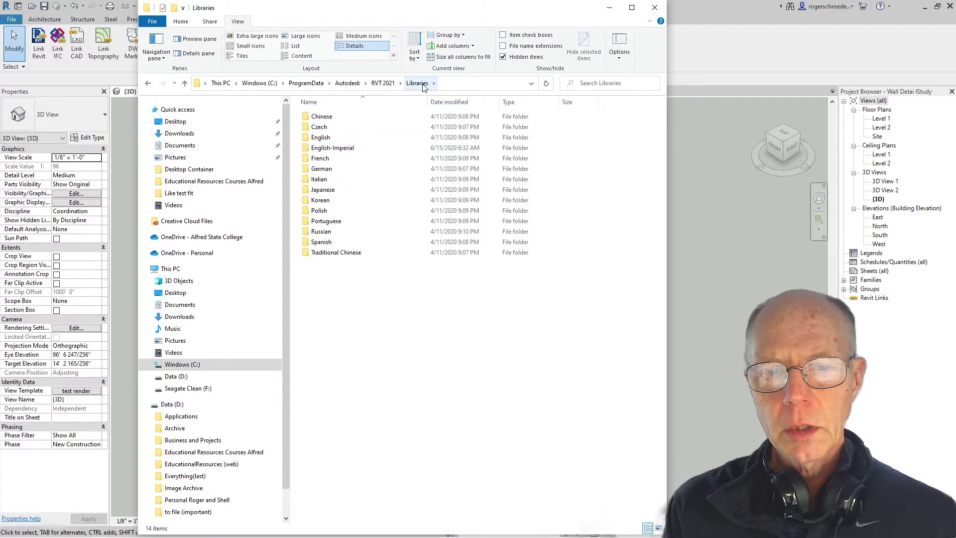
- Look inside the English-Imperial library, then return to the RVT 2021 folder
double_click(343, 149)
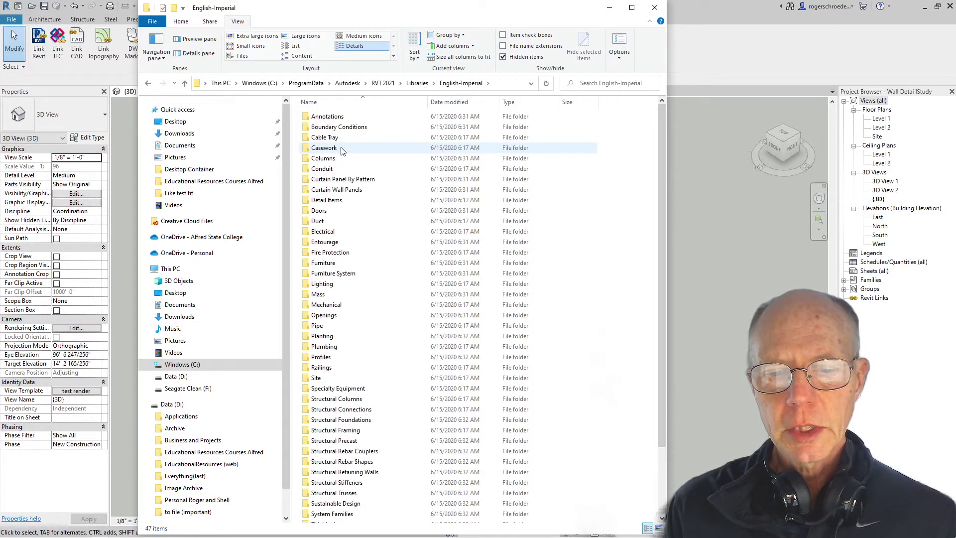
left_click(420, 83)
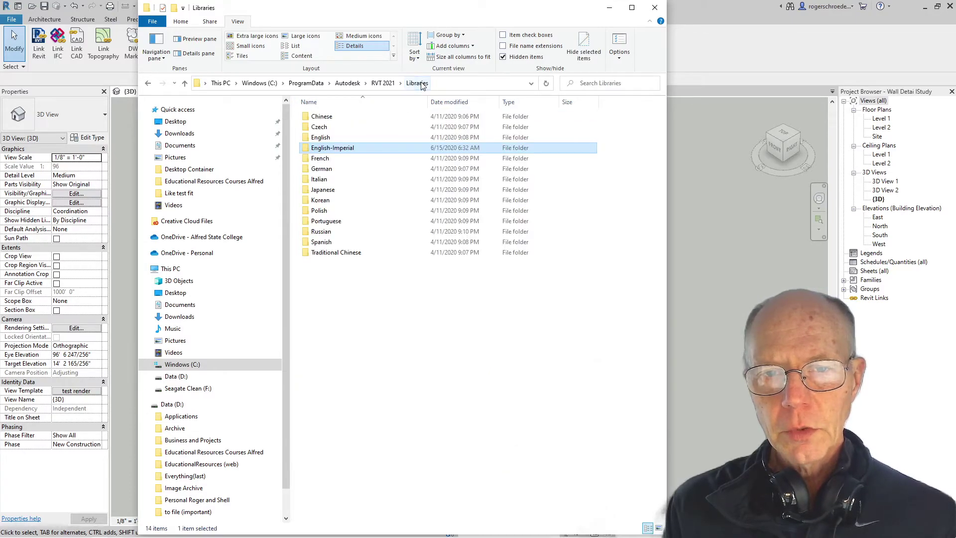
left_click(382, 83)
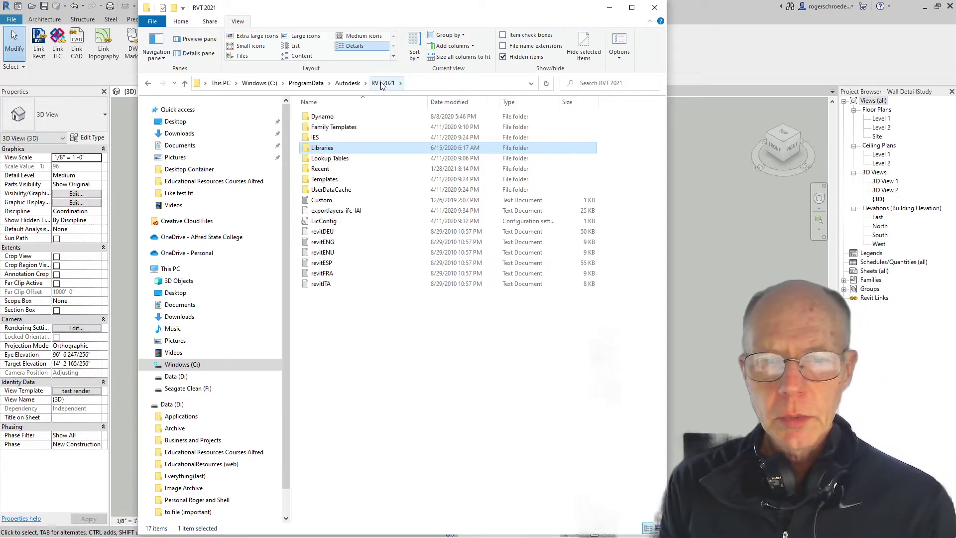
- Open Family Templates\English-Imperial, cancelling an accidental rename of Family Templates
left_click(336, 130)
left_click(333, 128)
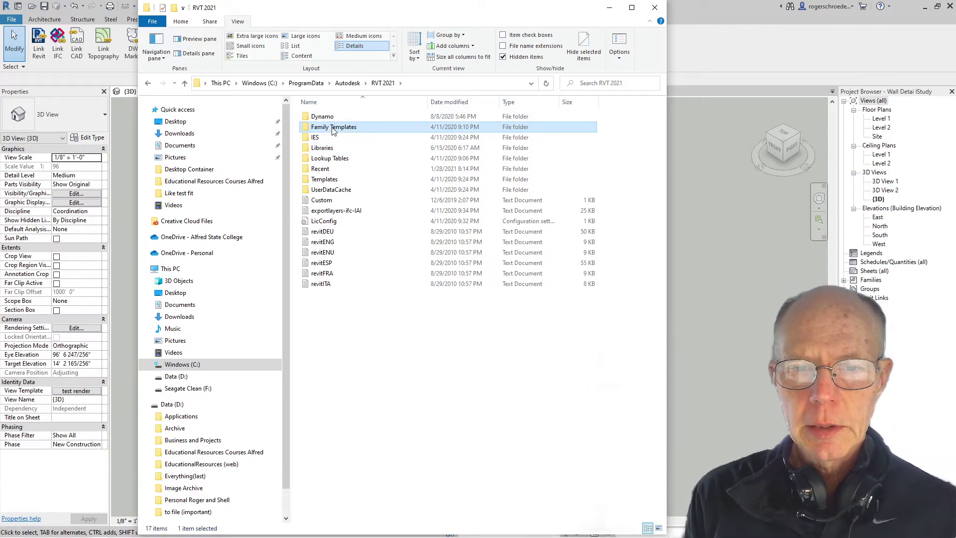
key("Escape")
double_click(308, 131)
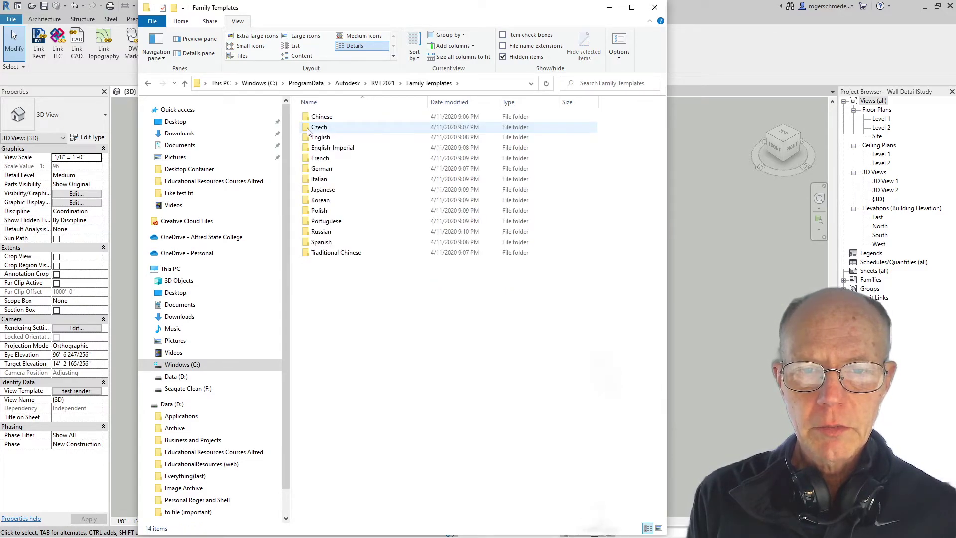
double_click(342, 149)
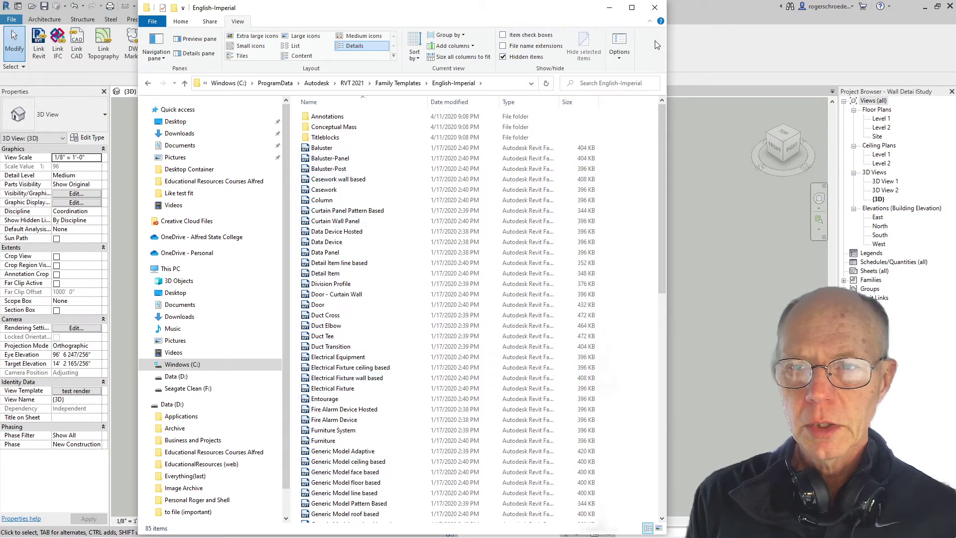
- Close the File Explorer window to reveal the Wall Detail Study 3D view
left_click(654, 7)
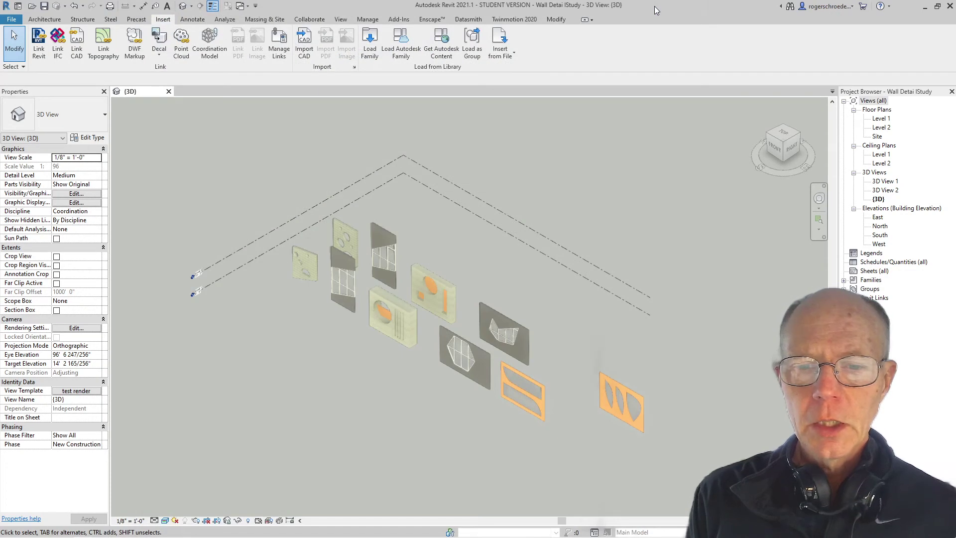